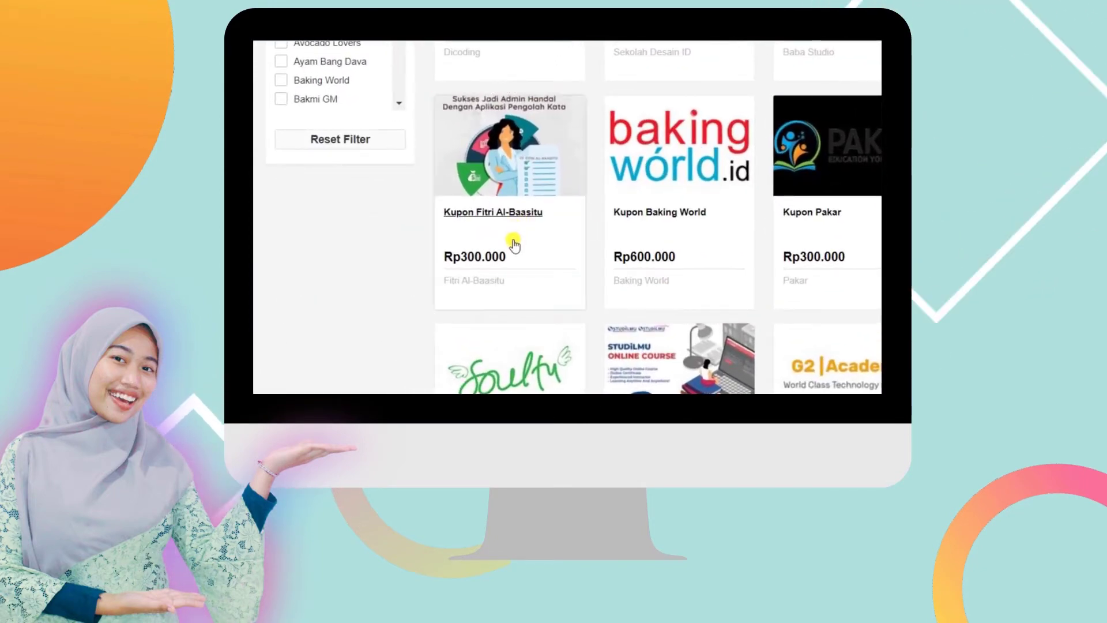
- Open the Kupon Fitri Al-Baasitu coupon page and scroll down through its course list
{"action": "left_click", "coordinate": [512, 245]}
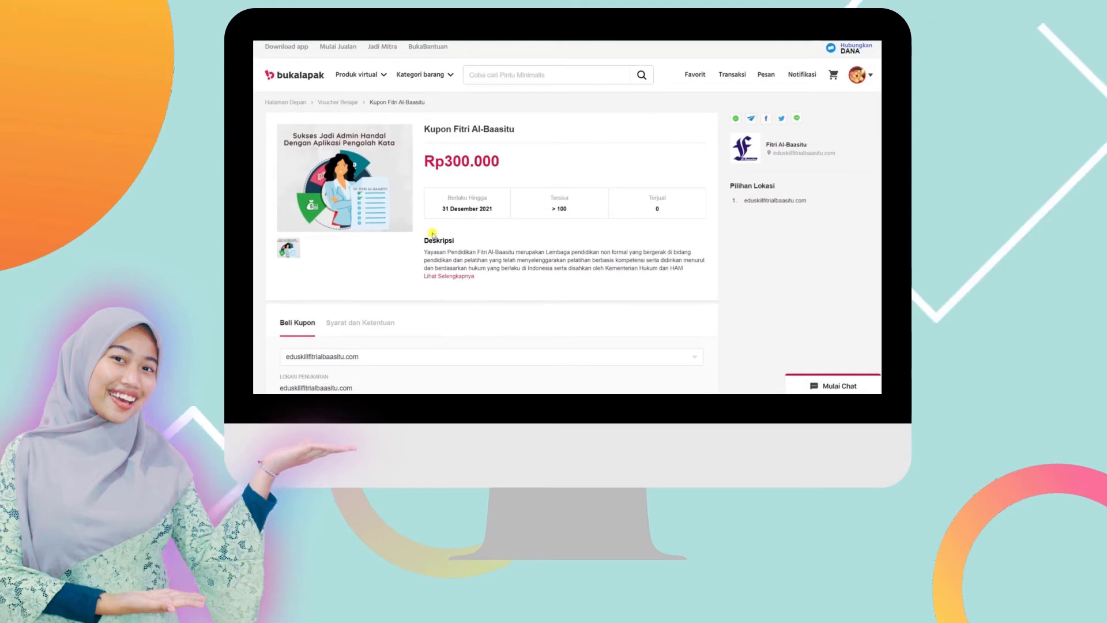
{"action": "scroll", "coordinate": [434, 234], "scroll_direction": "down", "scroll_amount": 3}
{"action": "scroll", "coordinate": [435, 236], "scroll_direction": "down", "scroll_amount": 2}
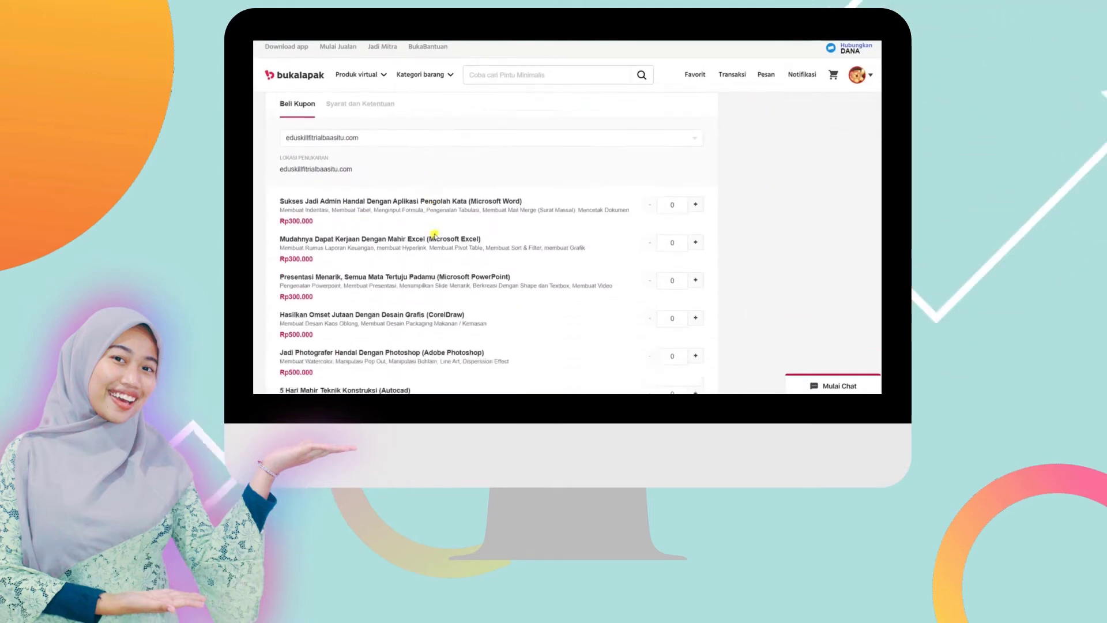
{"action": "scroll", "coordinate": [436, 237], "scroll_direction": "down", "scroll_amount": 1}
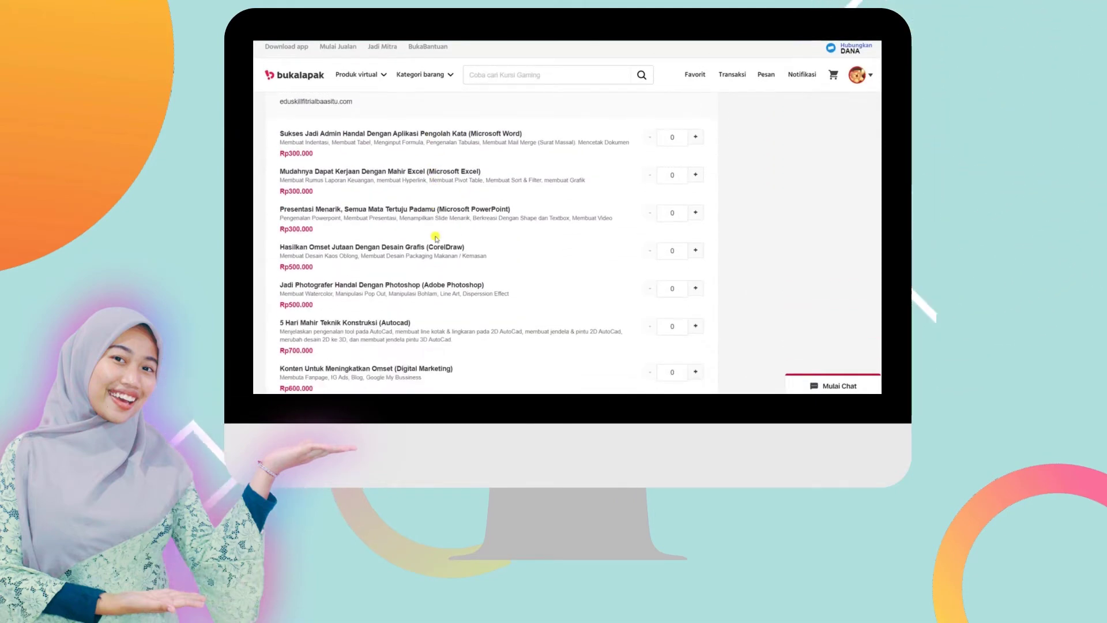
{"action": "scroll", "coordinate": [436, 236], "scroll_direction": "down", "scroll_amount": 1}
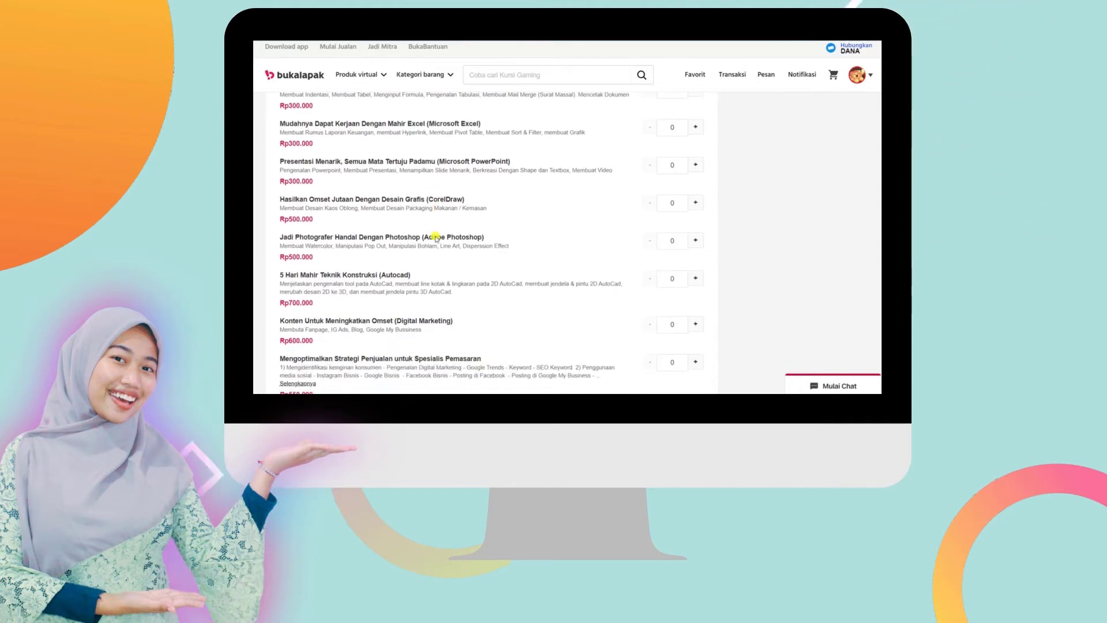
{"action": "scroll", "coordinate": [435, 236], "scroll_direction": "down", "scroll_amount": 1}
{"action": "scroll", "coordinate": [435, 237], "scroll_direction": "down", "scroll_amount": 1}
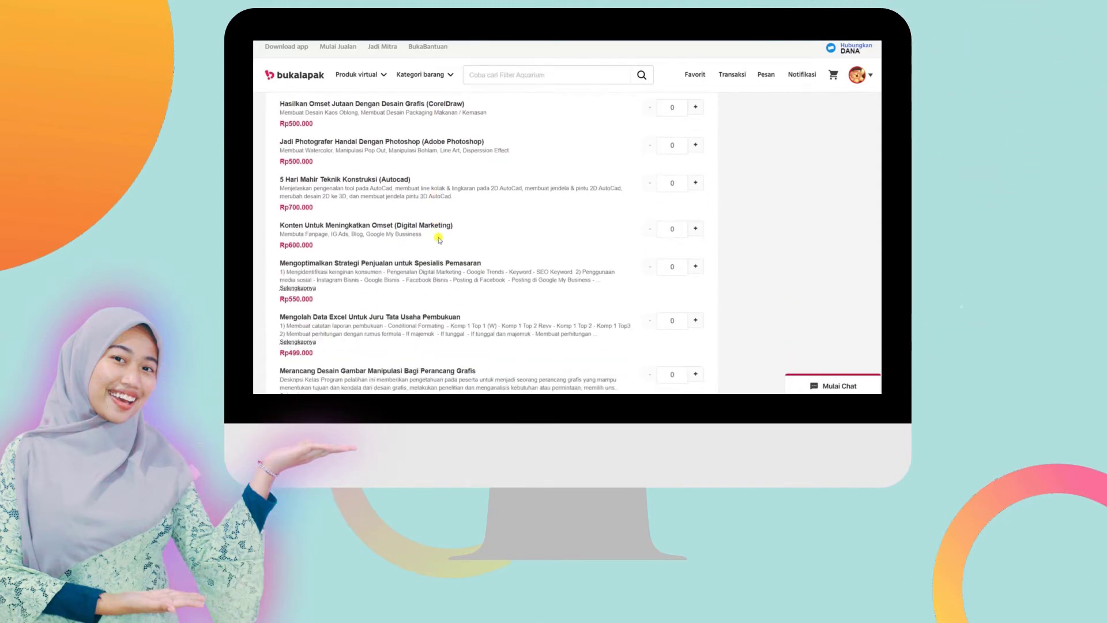
{"action": "scroll", "coordinate": [435, 236], "scroll_direction": "down", "scroll_amount": 1}
{"action": "scroll", "coordinate": [438, 238], "scroll_direction": "down", "scroll_amount": 1}
{"action": "scroll", "coordinate": [438, 239], "scroll_direction": "down", "scroll_amount": 1}
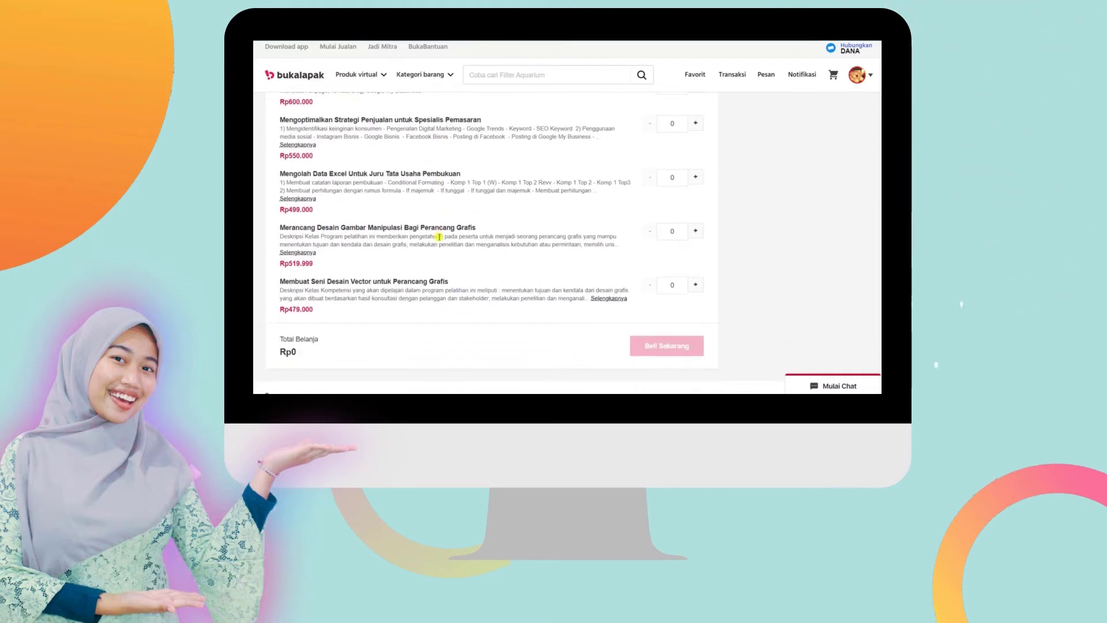
- Scroll back up to the top of the coupon page
{"action": "scroll", "coordinate": [439, 236], "scroll_direction": "up", "scroll_amount": 3}
{"action": "scroll", "coordinate": [439, 237], "scroll_direction": "up", "scroll_amount": 2}
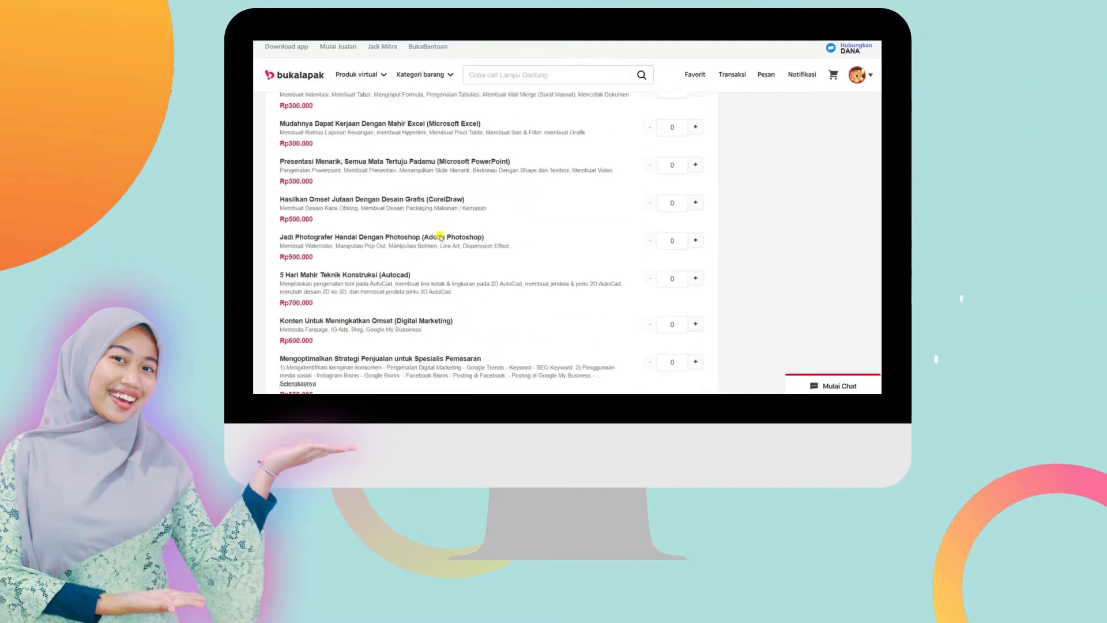
{"action": "scroll", "coordinate": [440, 235], "scroll_direction": "up", "scroll_amount": 2}
{"action": "scroll", "coordinate": [440, 235], "scroll_direction": "up", "scroll_amount": 3}
{"action": "scroll", "coordinate": [440, 236], "scroll_direction": "up", "scroll_amount": 1}
{"action": "scroll", "coordinate": [440, 236], "scroll_direction": "up", "scroll_amount": 1}
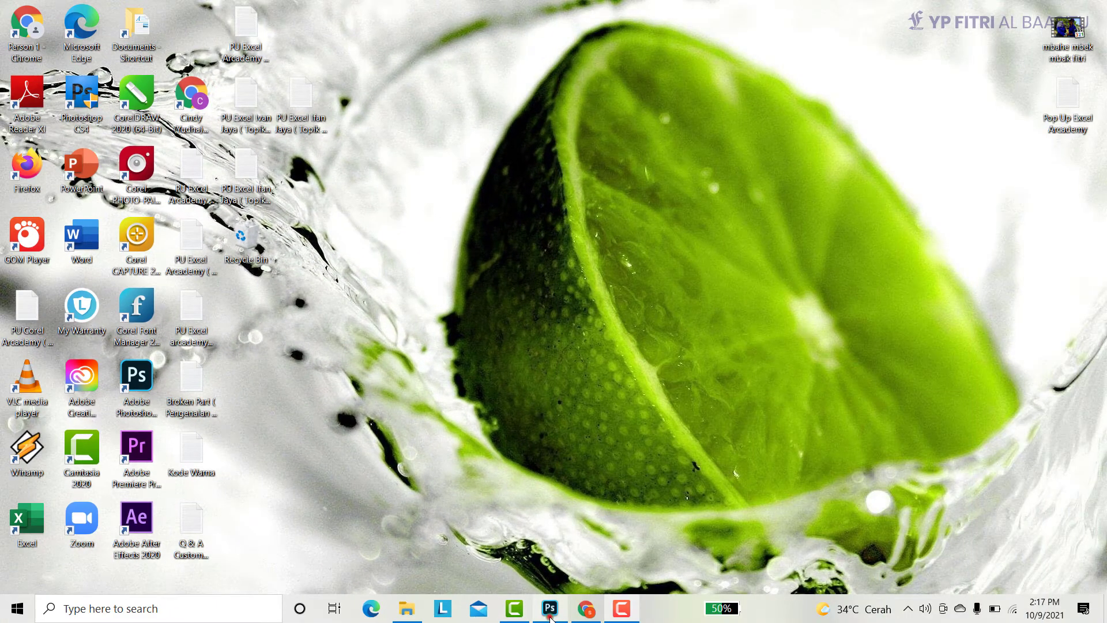
- Switch to Photoshop's beach portrait and deselect everything with Ctrl+D
{"action": "left_click", "coordinate": [550, 612]}
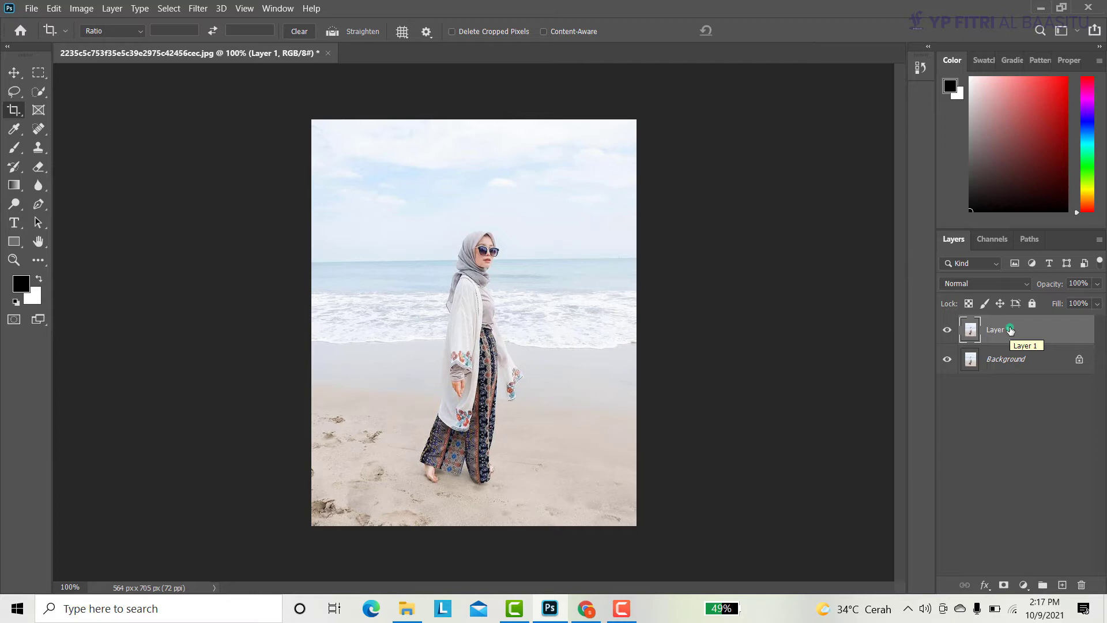
{"action": "key", "text": "ctrl+d"}
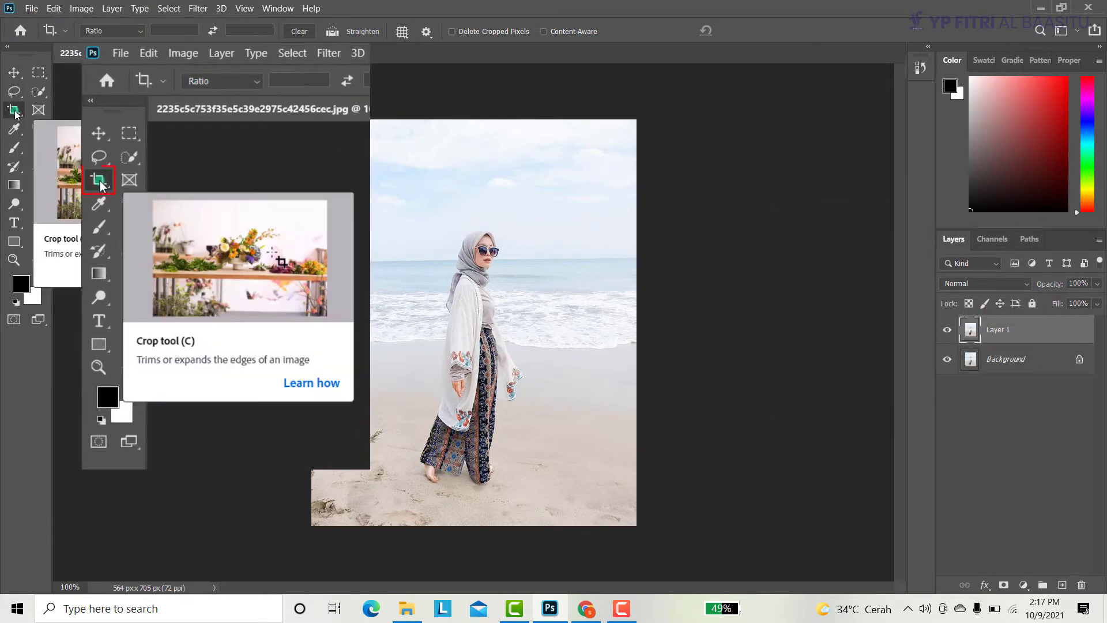
- Crop the canvas outward on both sides to 954 px wide and commit it
{"action": "key", "text": "c"}
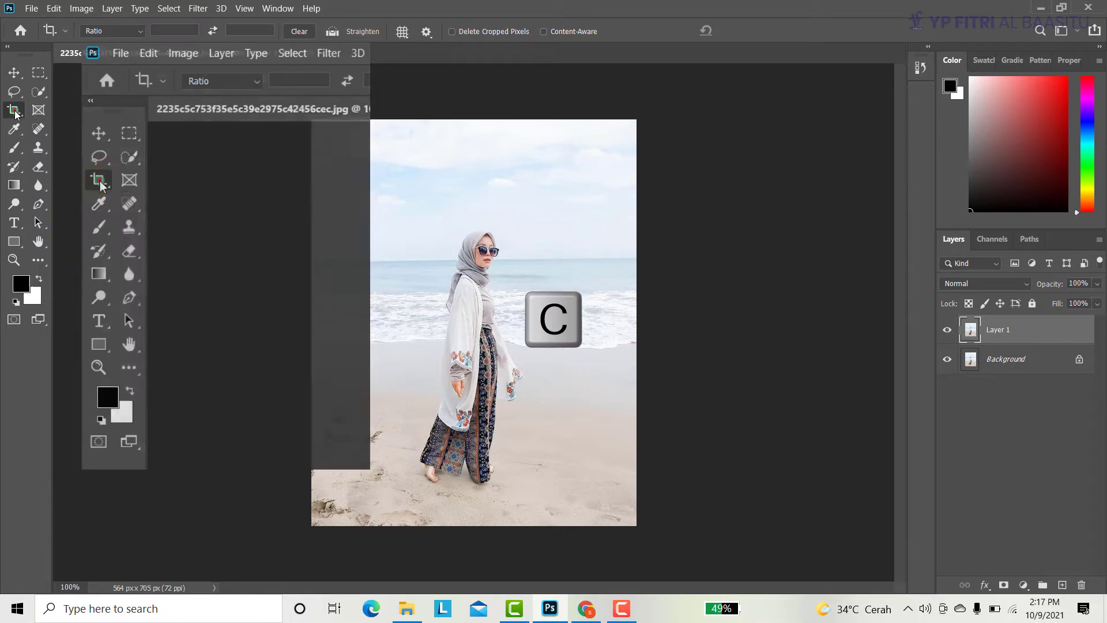
{"action": "left_click_drag", "start_coordinate": [642, 312], "coordinate": [697, 313]}
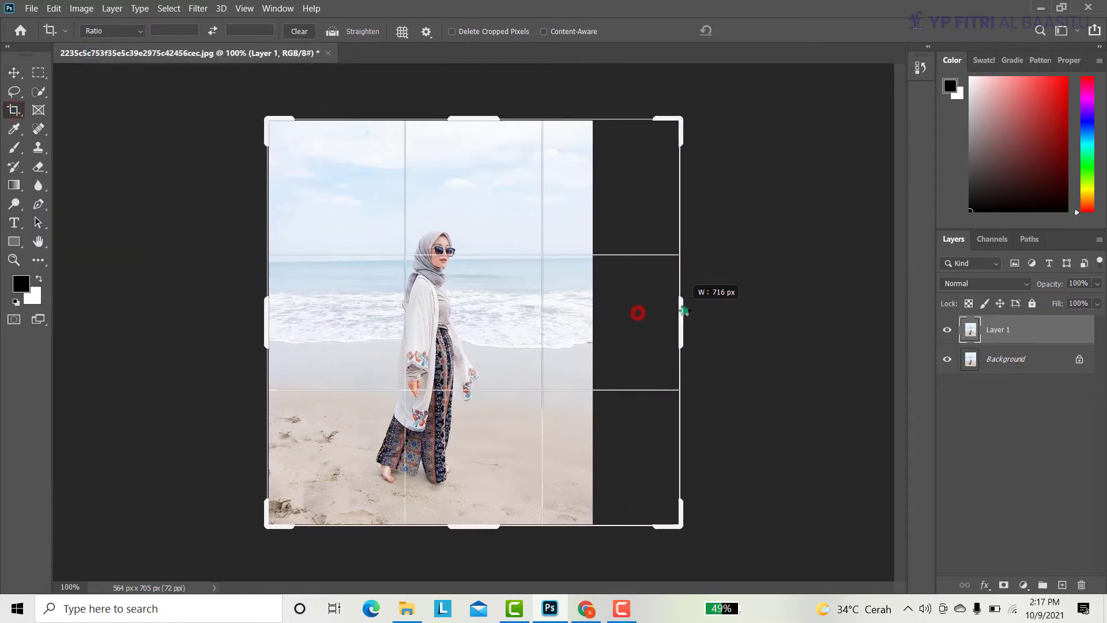
{"action": "left_click_drag", "start_coordinate": [248, 320], "coordinate": [195, 311]}
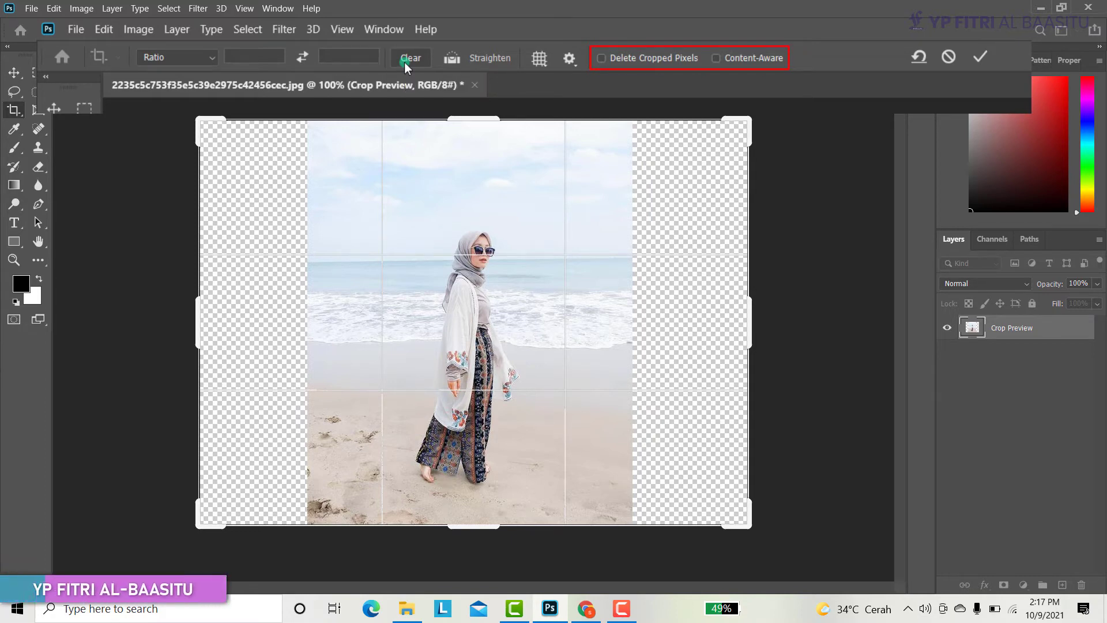
{"action": "left_click", "coordinate": [980, 62]}
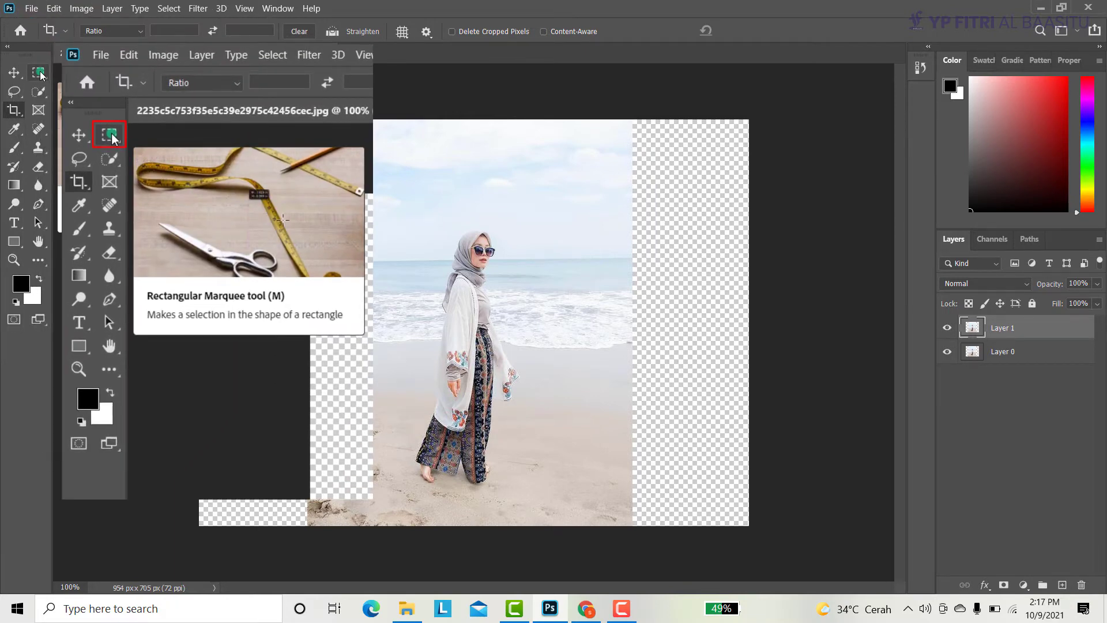
- Marquee-select the full-height left transparent strip and fill it with Content-Aware contents
{"action": "key", "text": "m"}
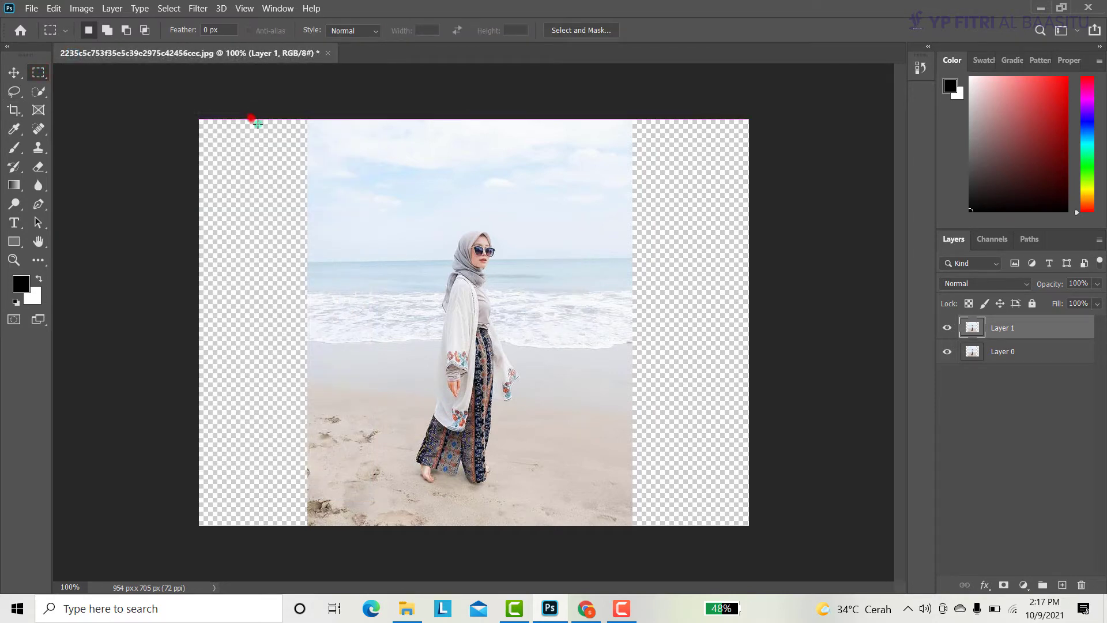
{"action": "left_click_drag", "start_coordinate": [251, 120], "coordinate": [309, 536]}
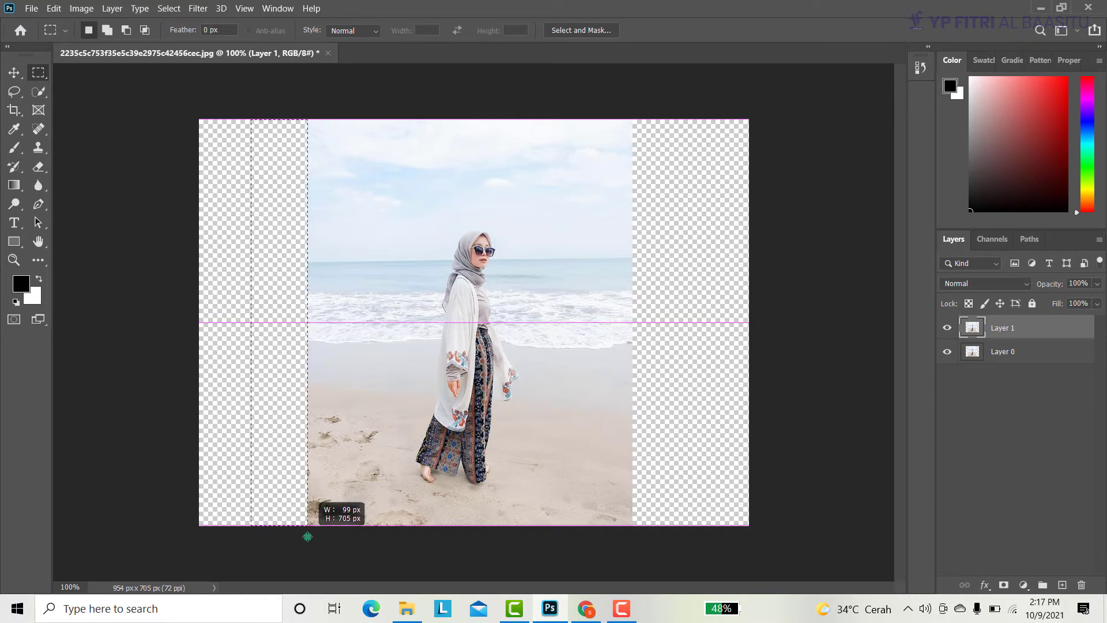
{"action": "left_click_drag", "start_coordinate": [307, 536], "coordinate": [306, 536]}
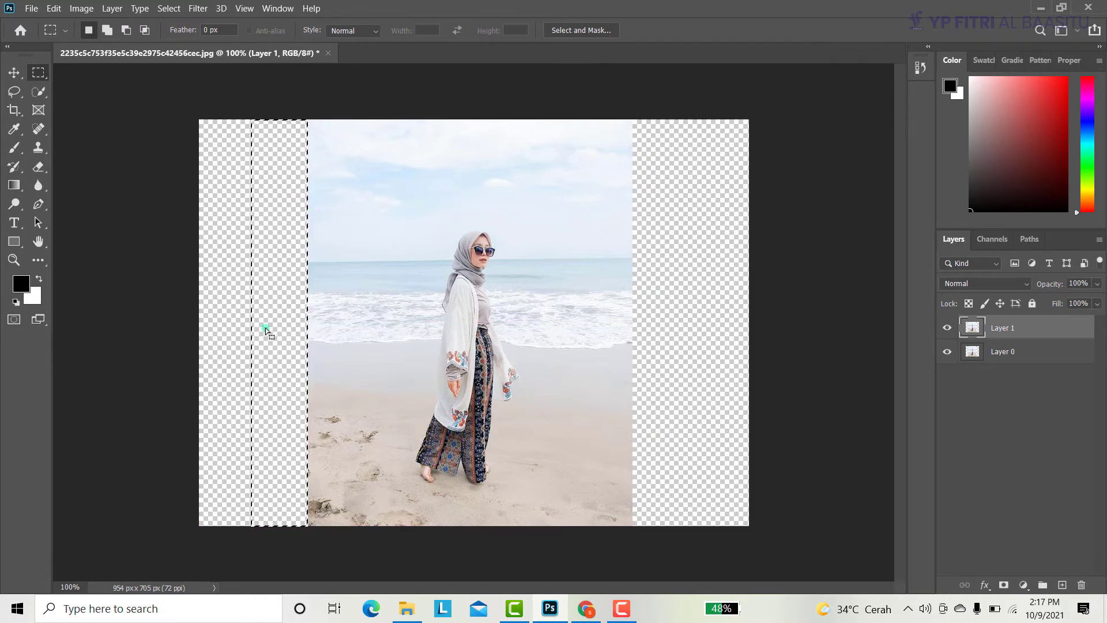
{"action": "right_click", "coordinate": [271, 214]}
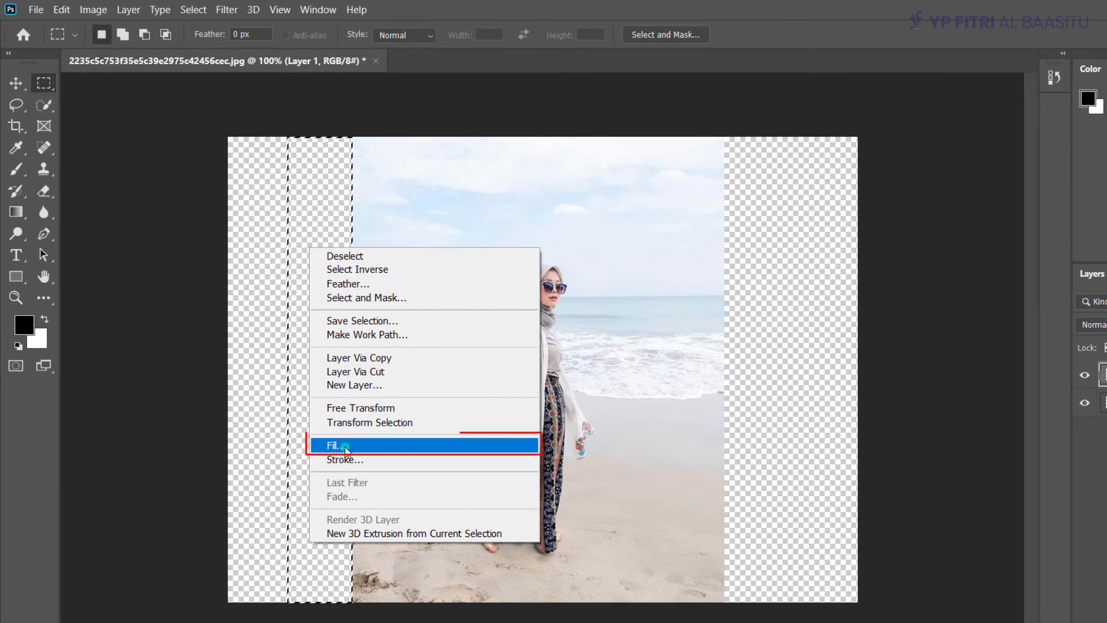
{"action": "left_click", "coordinate": [345, 446]}
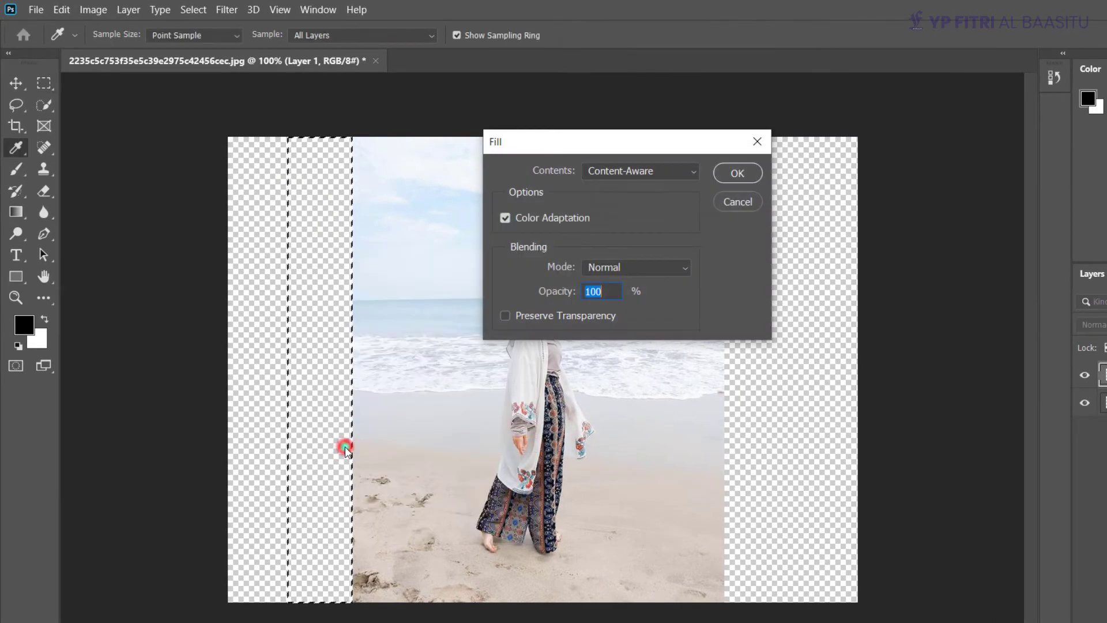
{"action": "left_click", "coordinate": [630, 169]}
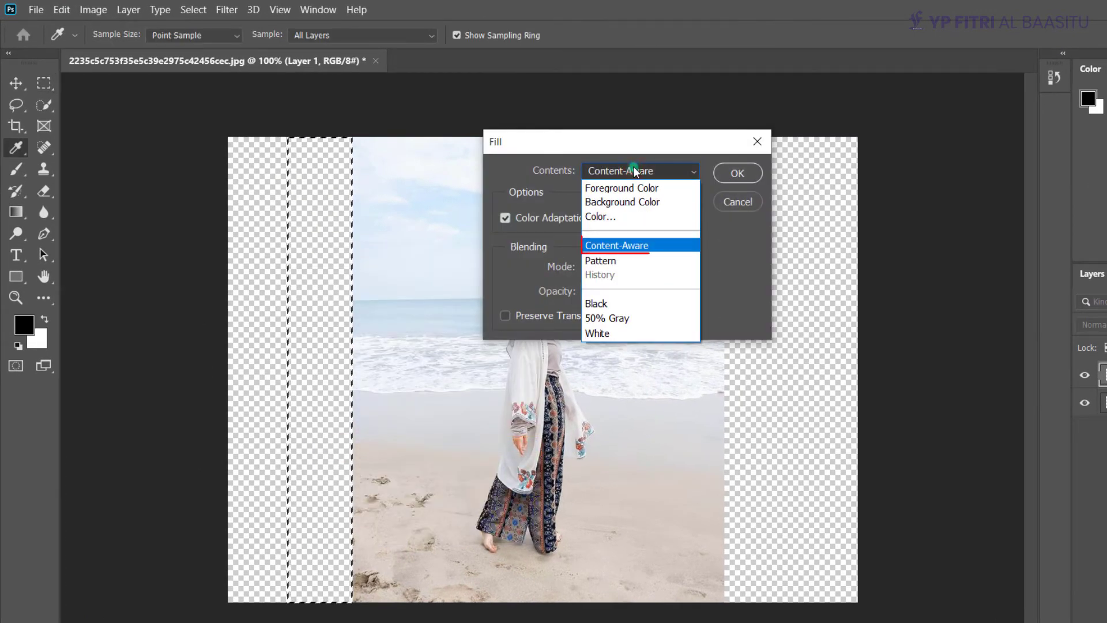
{"action": "left_click", "coordinate": [651, 259]}
{"action": "left_click", "coordinate": [645, 173]}
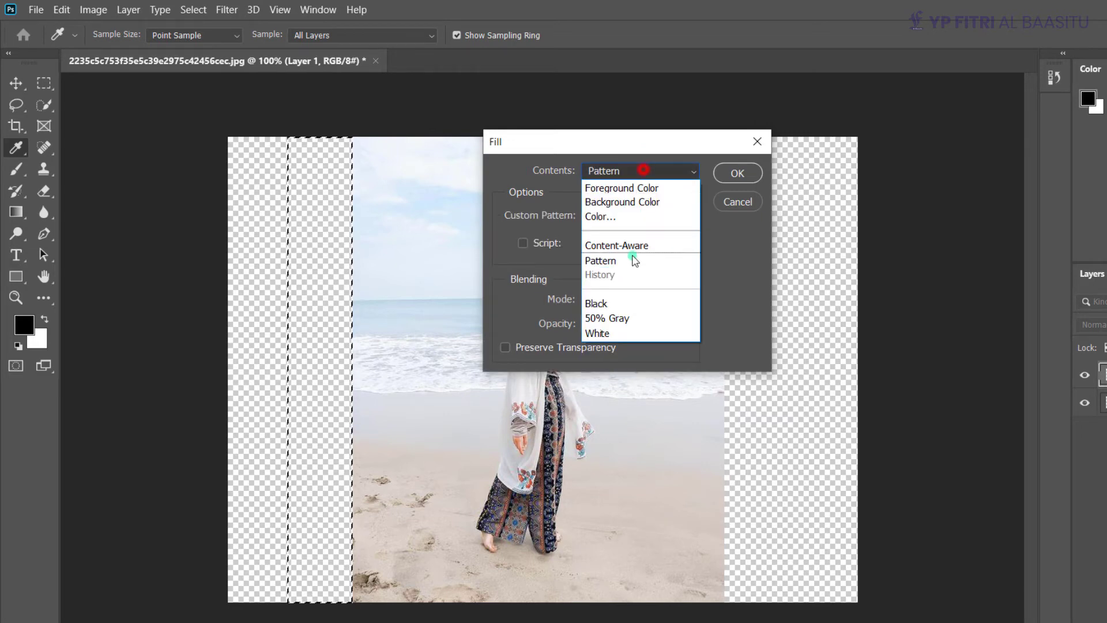
{"action": "left_click", "coordinate": [639, 244]}
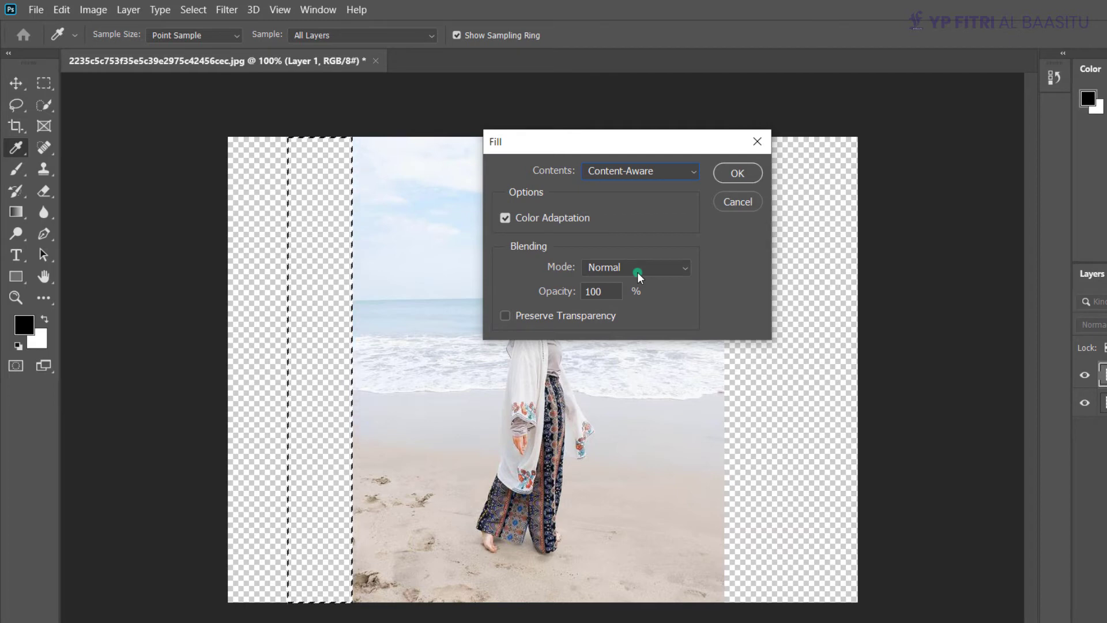
{"action": "left_click", "coordinate": [748, 179]}
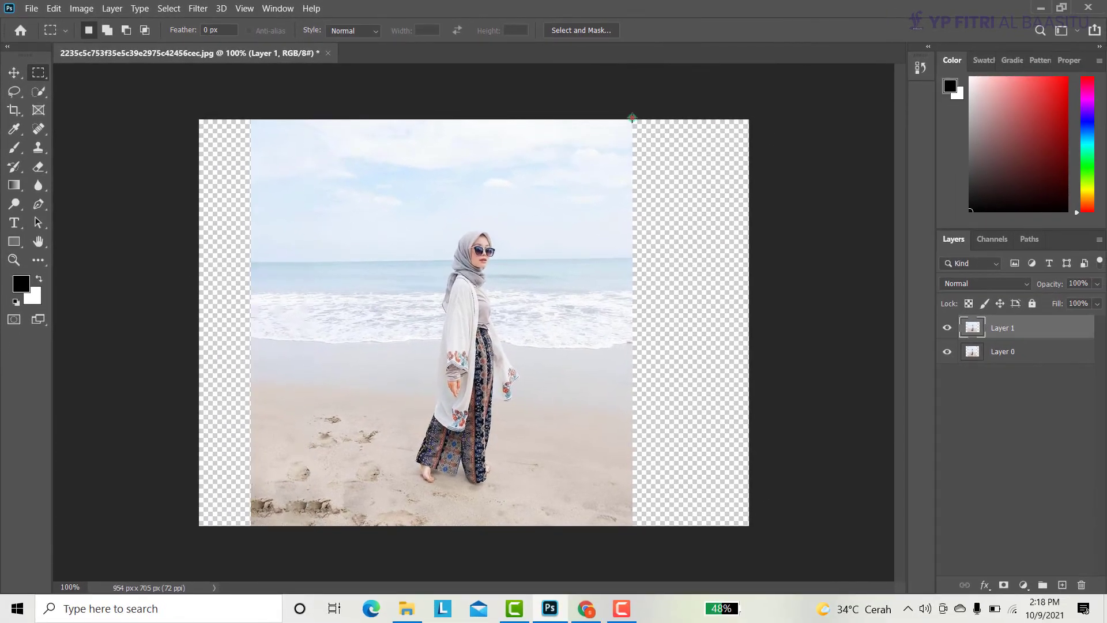
- Select the right transparent strip and fill it with Content-Aware contents
{"action": "left_click_drag", "start_coordinate": [632, 118], "coordinate": [680, 531]}
{"action": "right_click", "coordinate": [660, 246]}
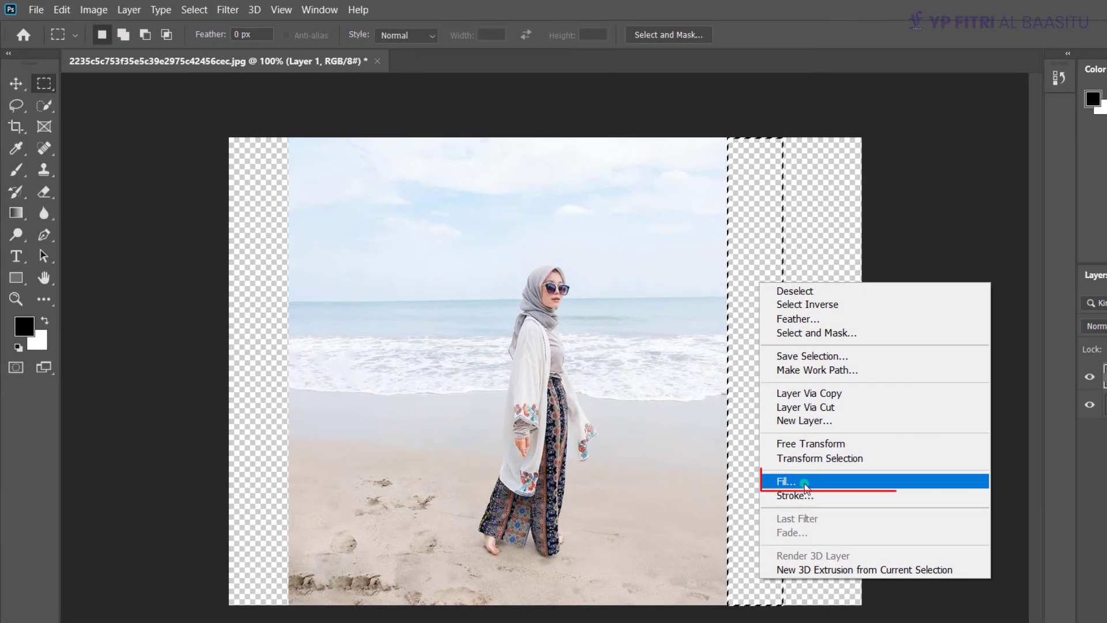
{"action": "left_click", "coordinate": [804, 483]}
{"action": "left_click", "coordinate": [639, 173]}
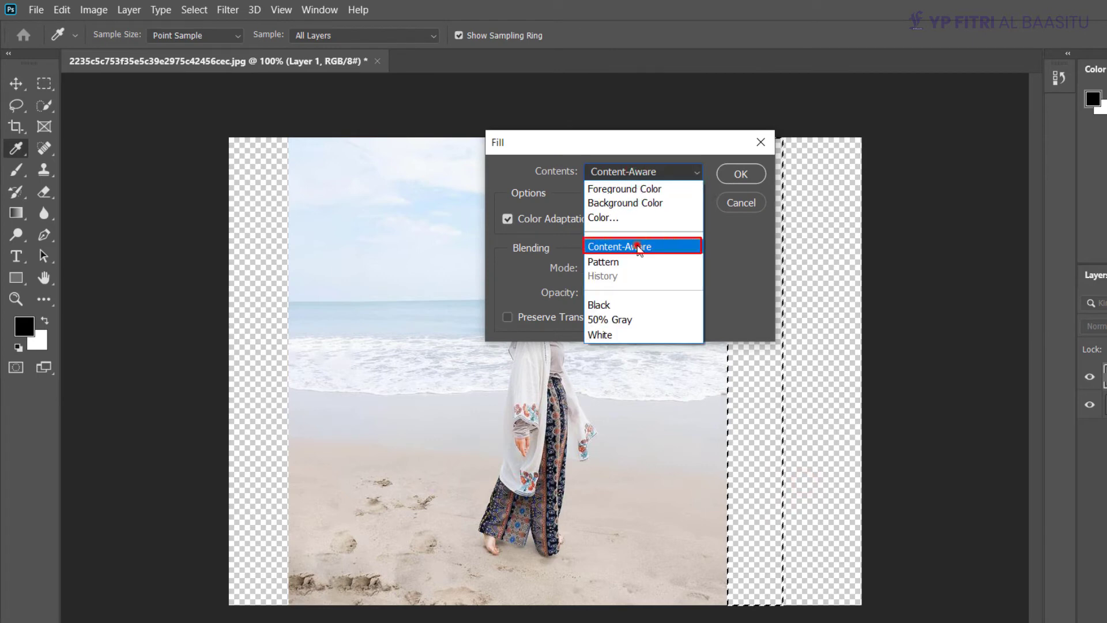
{"action": "left_click", "coordinate": [638, 248]}
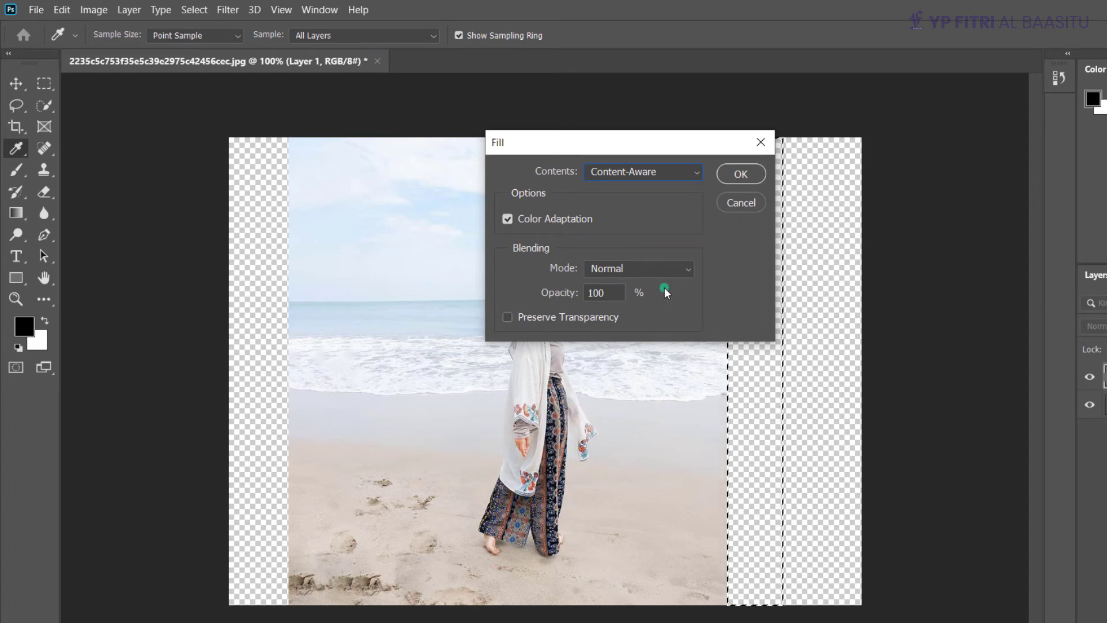
{"action": "left_click", "coordinate": [742, 172]}
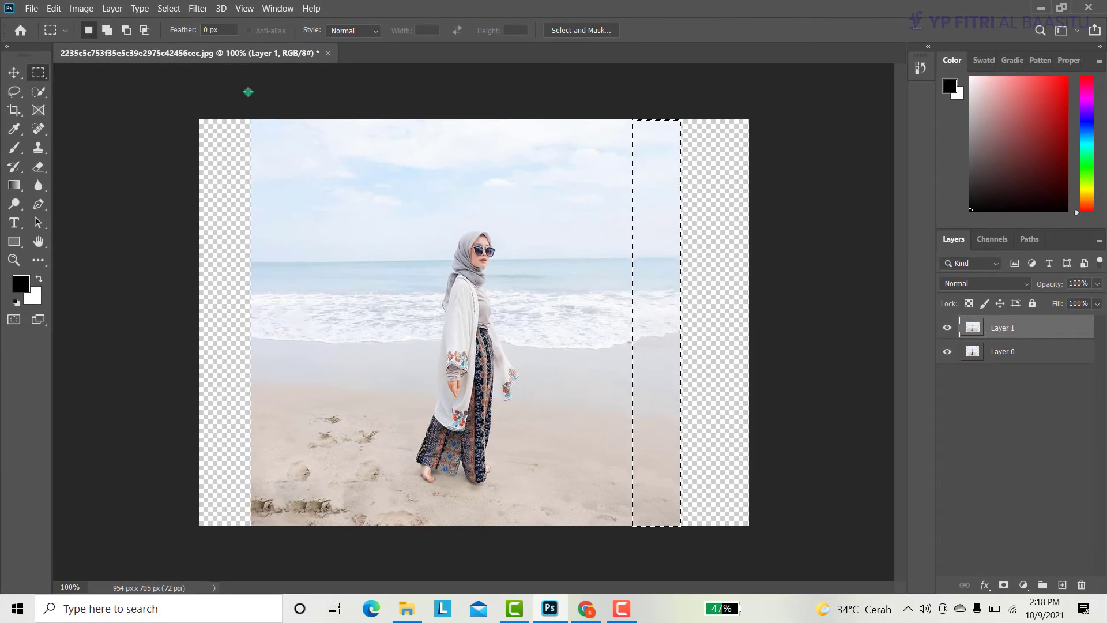
- Deselect the filled strip, quick-select the woman head to feet, and show the Channels panel
{"action": "left_click", "coordinate": [168, 8]}
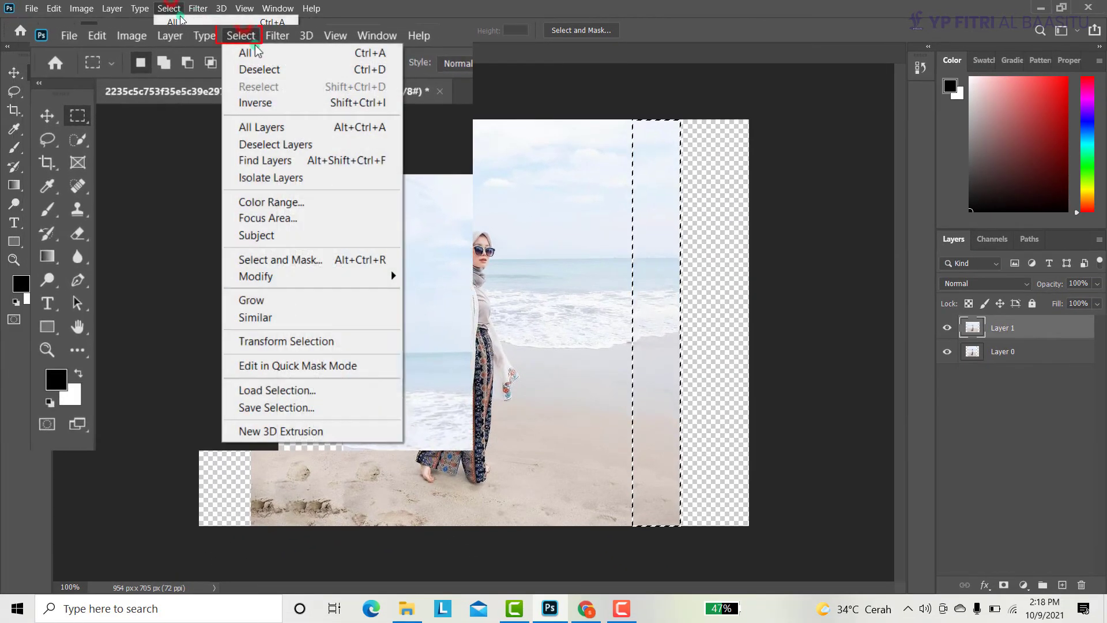
{"action": "left_click", "coordinate": [262, 70]}
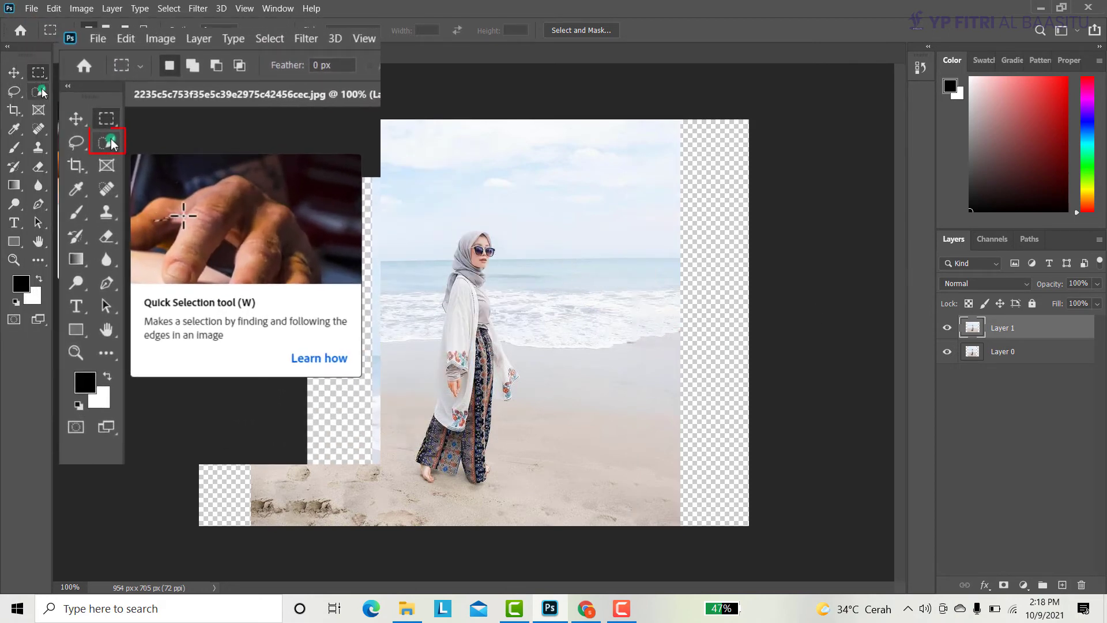
{"action": "left_click", "coordinate": [41, 91]}
{"action": "key", "text": "Caps_Lock"}
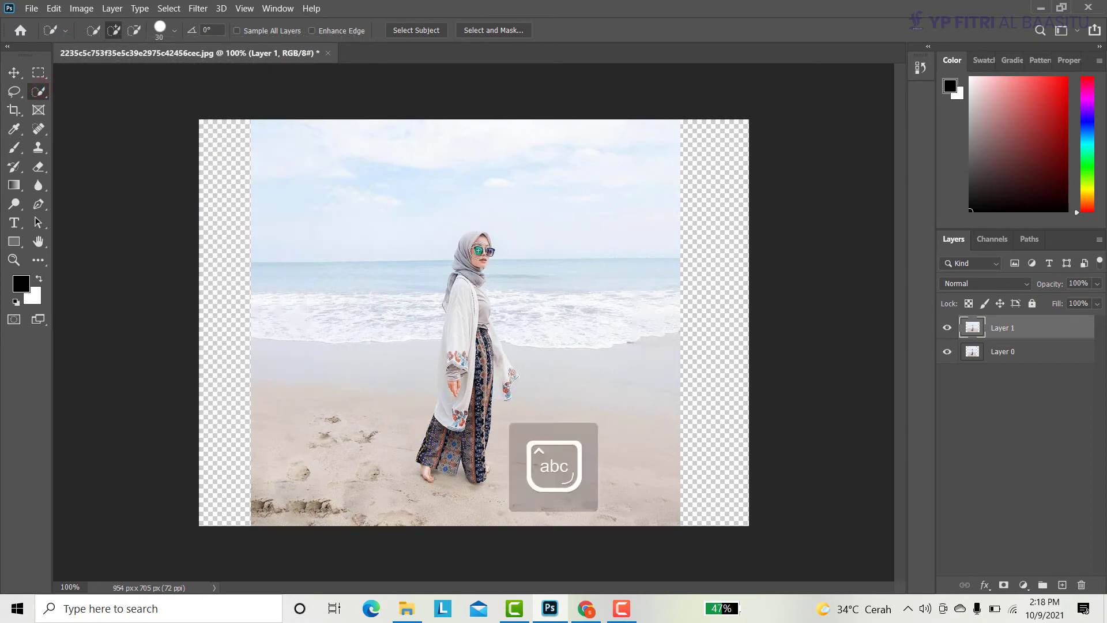
{"action": "left_click_drag", "start_coordinate": [479, 239], "coordinate": [455, 425]}
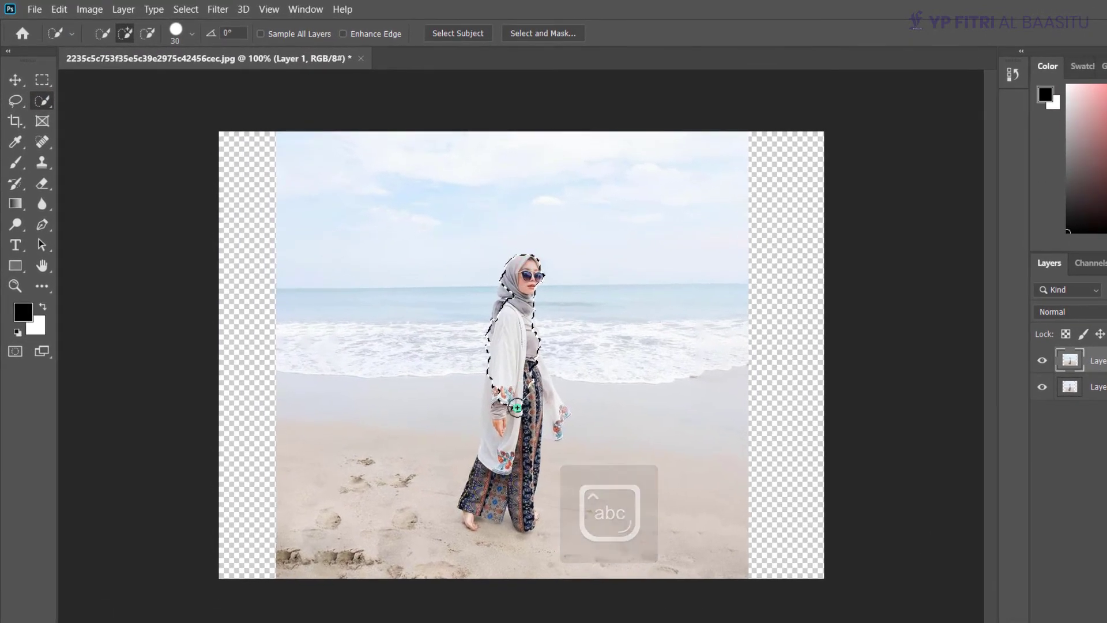
{"action": "mouse_move", "coordinate": [500, 468]}
{"action": "left_mouse_down"}
{"action": "mouse_move", "coordinate": [515, 375]}
{"action": "mouse_move", "coordinate": [530, 512]}
{"action": "mouse_move", "coordinate": [471, 517]}
{"action": "left_mouse_up"}
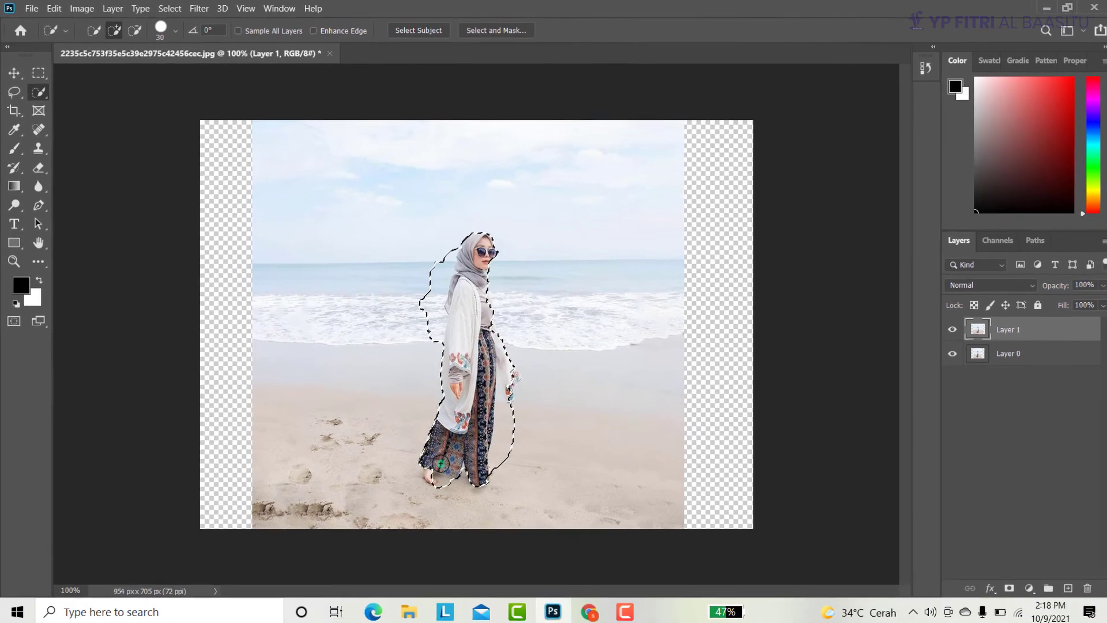
{"action": "left_click", "coordinate": [990, 239]}
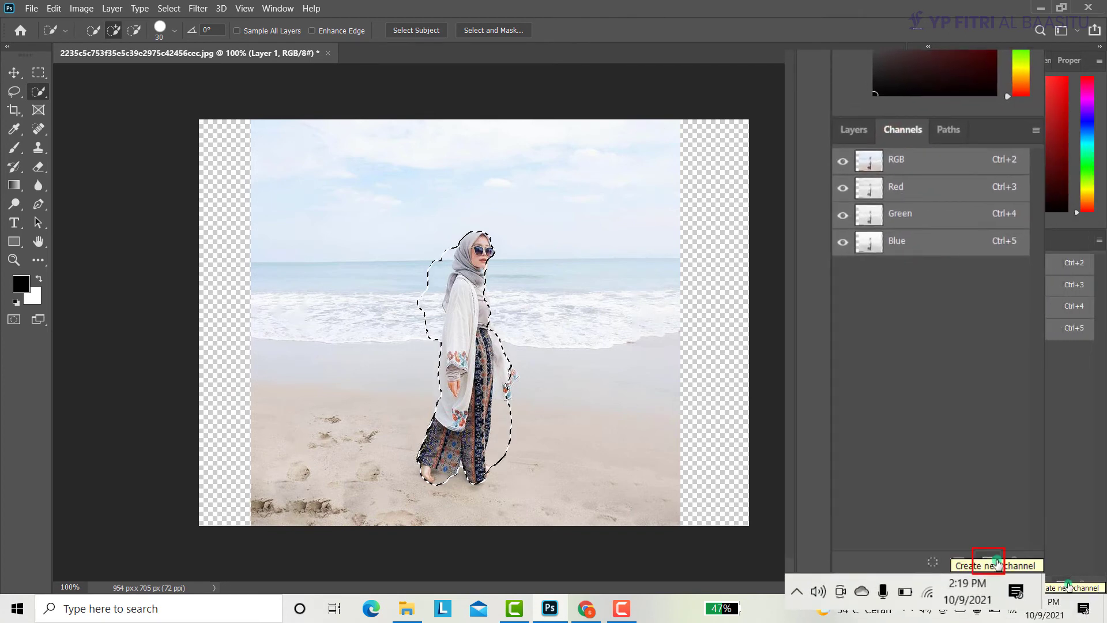
- Save the woman's selection as Alpha 1, hide it, reactivate RGB, and deselect
{"action": "left_click", "coordinate": [998, 563]}
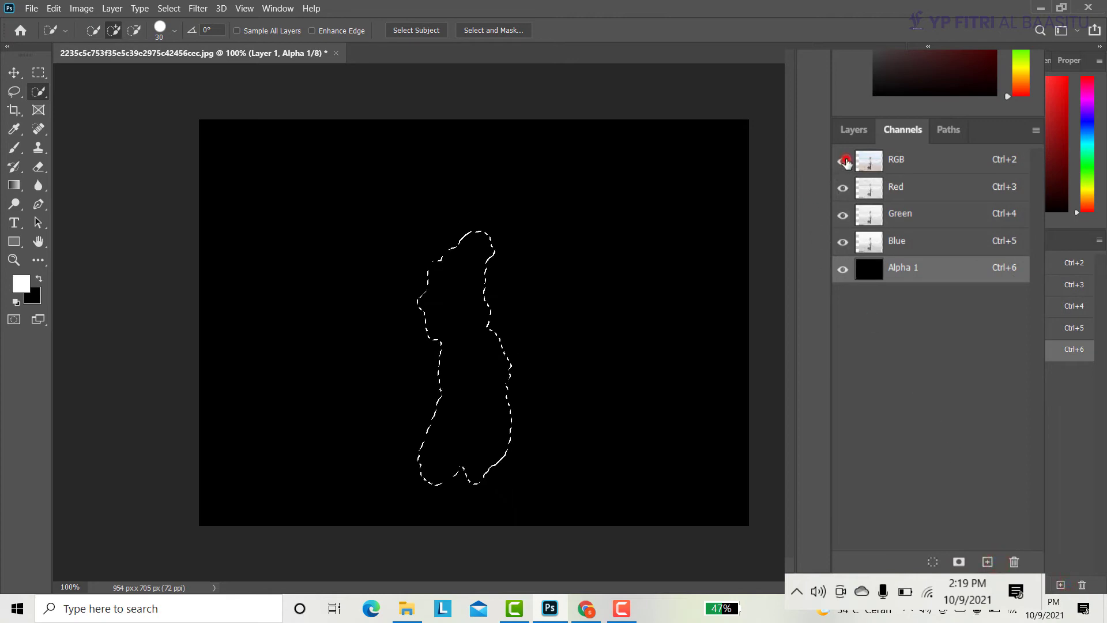
{"action": "left_click", "coordinate": [842, 161]}
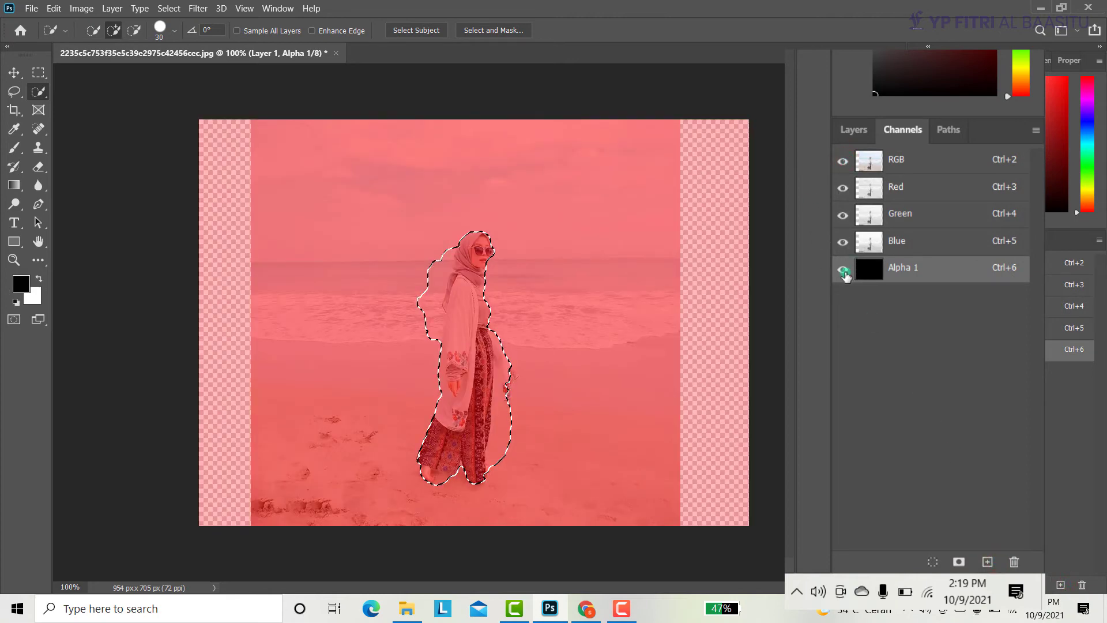
{"action": "left_click", "coordinate": [843, 271]}
{"action": "key", "text": "x"}
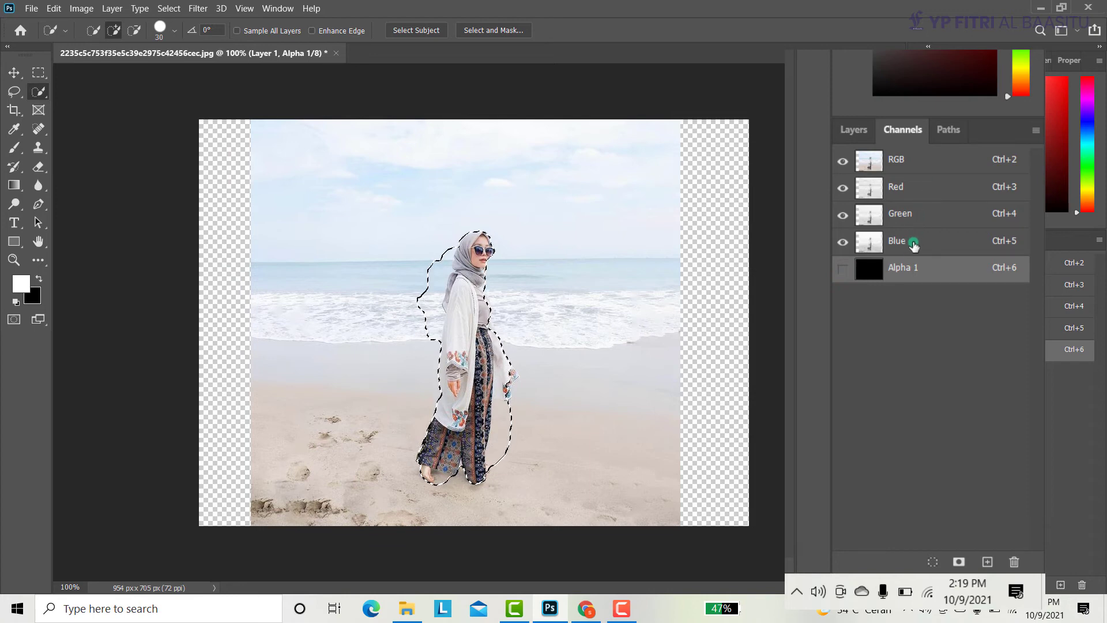
{"action": "left_click", "coordinate": [927, 160]}
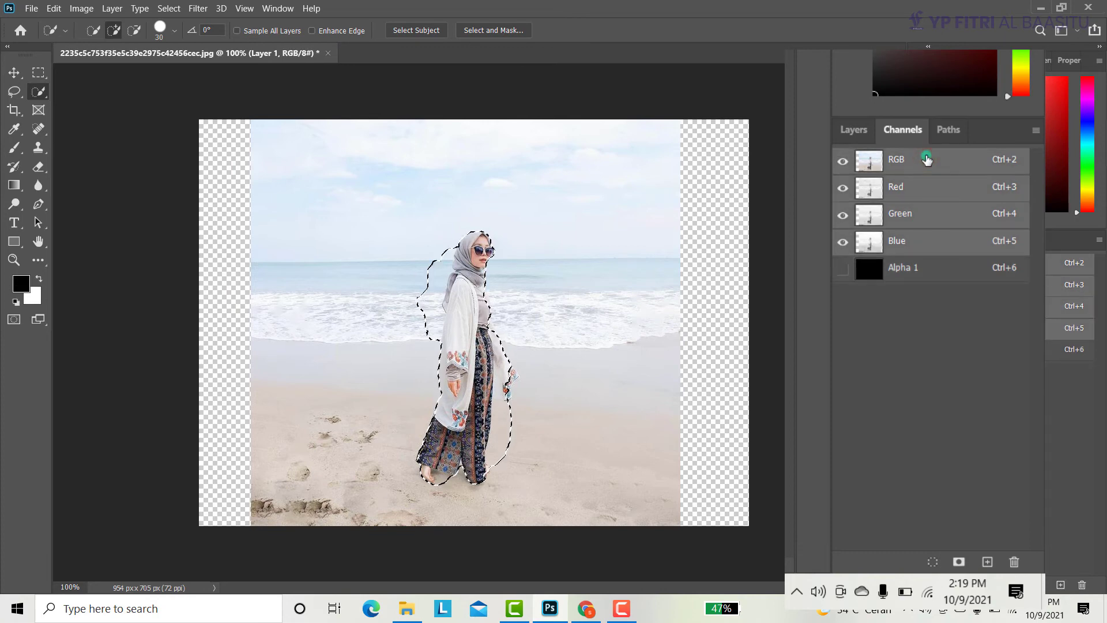
{"action": "key", "text": "ctrl+d"}
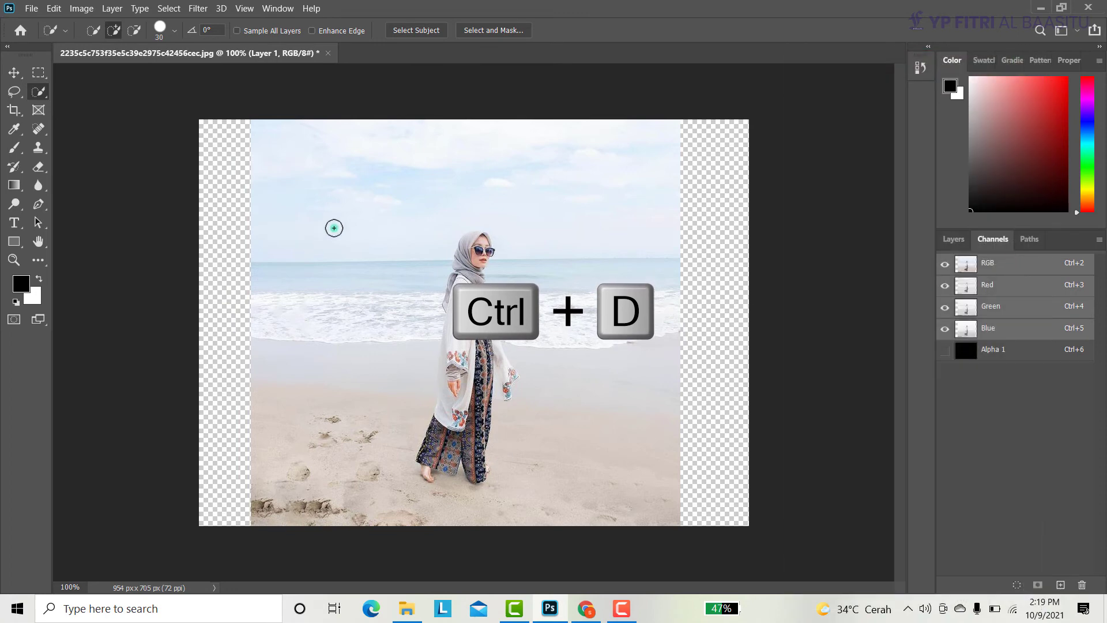
- Start Content-Aware Scale and stretch the photo's left and right edges to the canvas edges
{"action": "left_click", "coordinate": [53, 8]}
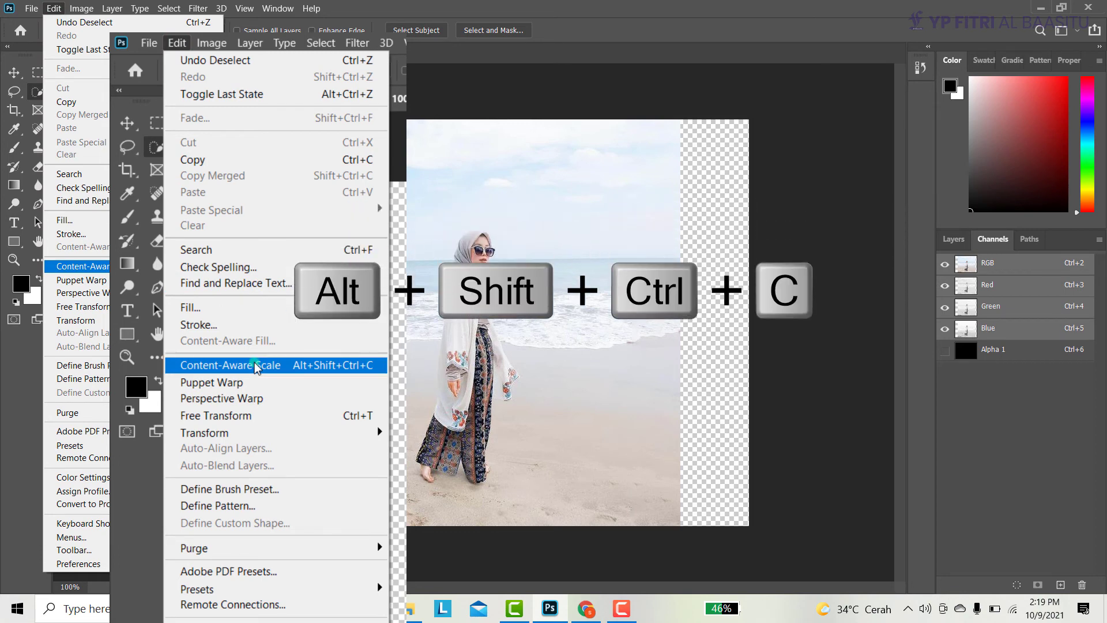
{"action": "left_click", "coordinate": [254, 365]}
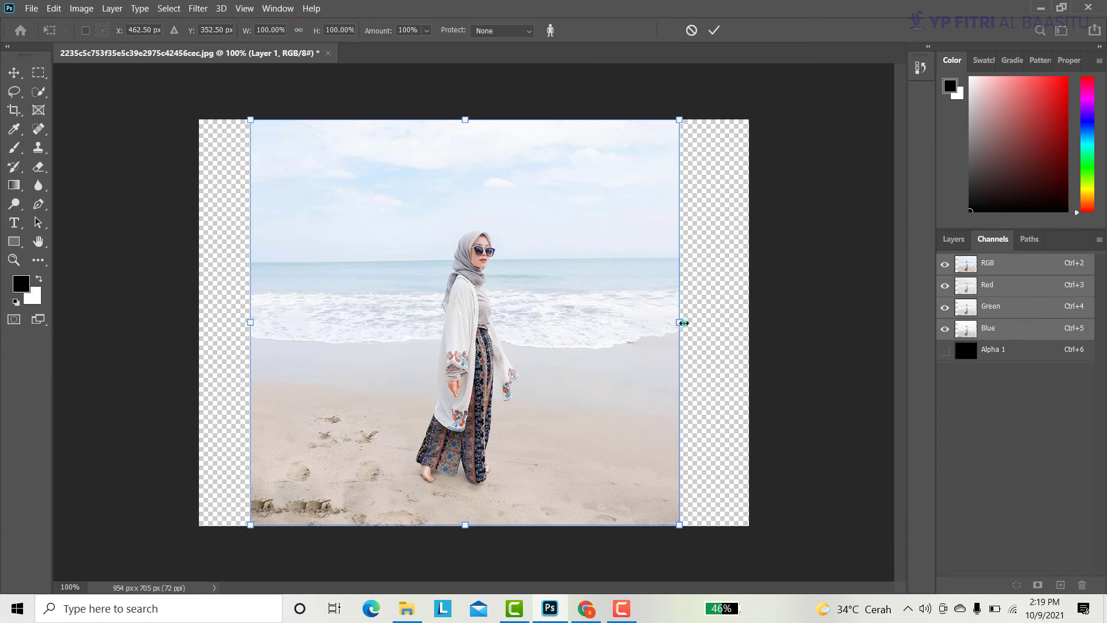
{"action": "left_click_drag", "start_coordinate": [683, 322], "coordinate": [749, 323]}
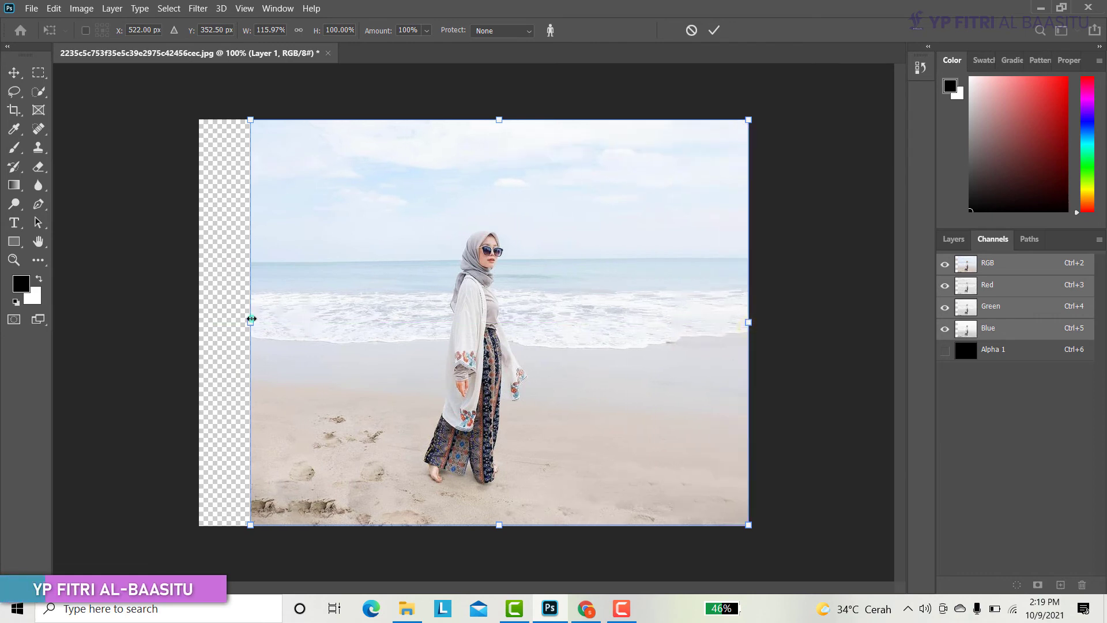
{"action": "left_click_drag", "start_coordinate": [250, 322], "coordinate": [200, 311]}
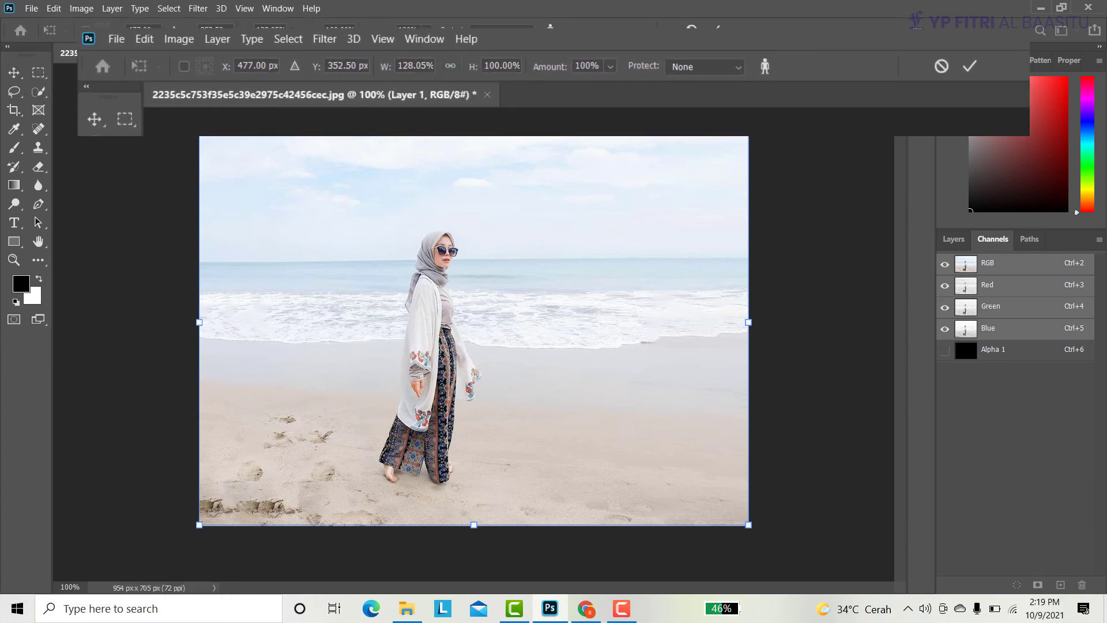
- Protect Alpha 1 and skin tones, then commit the 128.05% width scale
{"action": "left_click", "coordinate": [715, 67]}
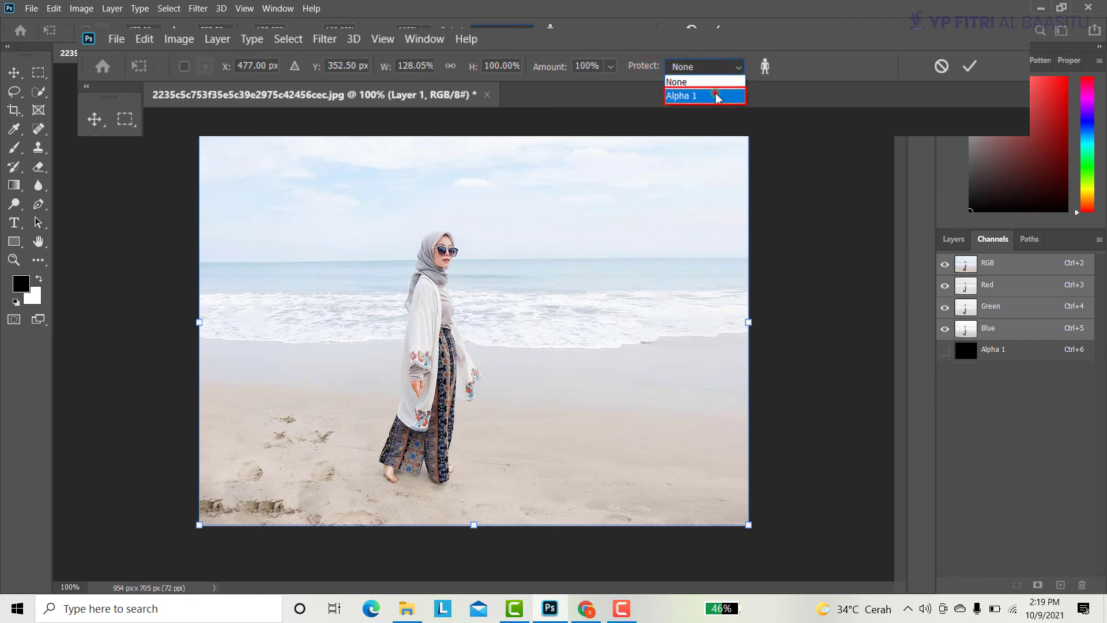
{"action": "left_click", "coordinate": [715, 95]}
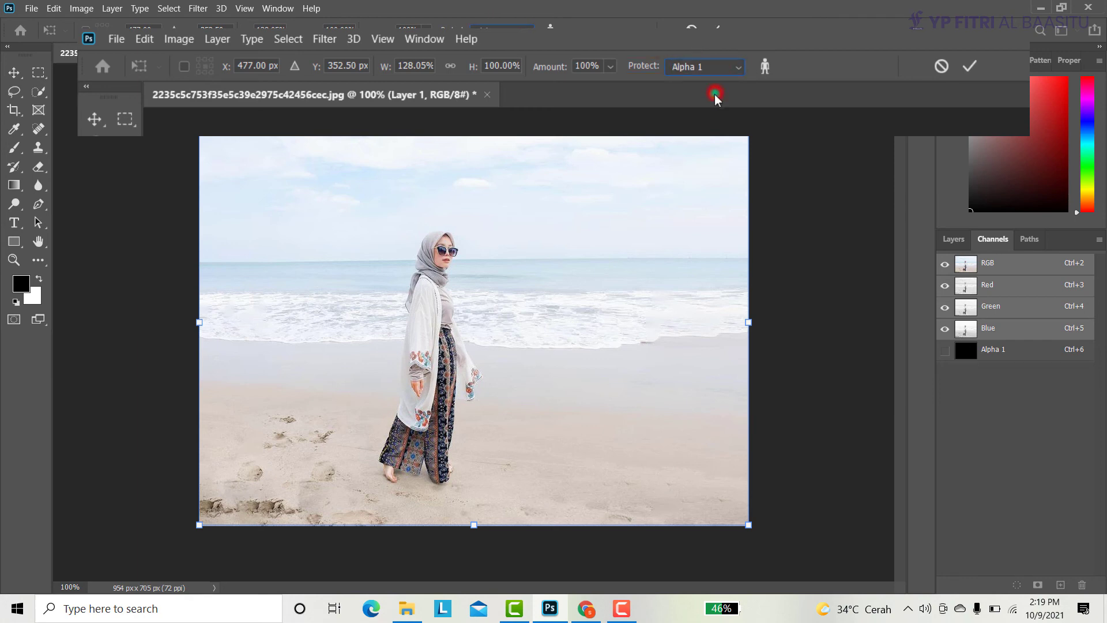
{"action": "left_click", "coordinate": [765, 67]}
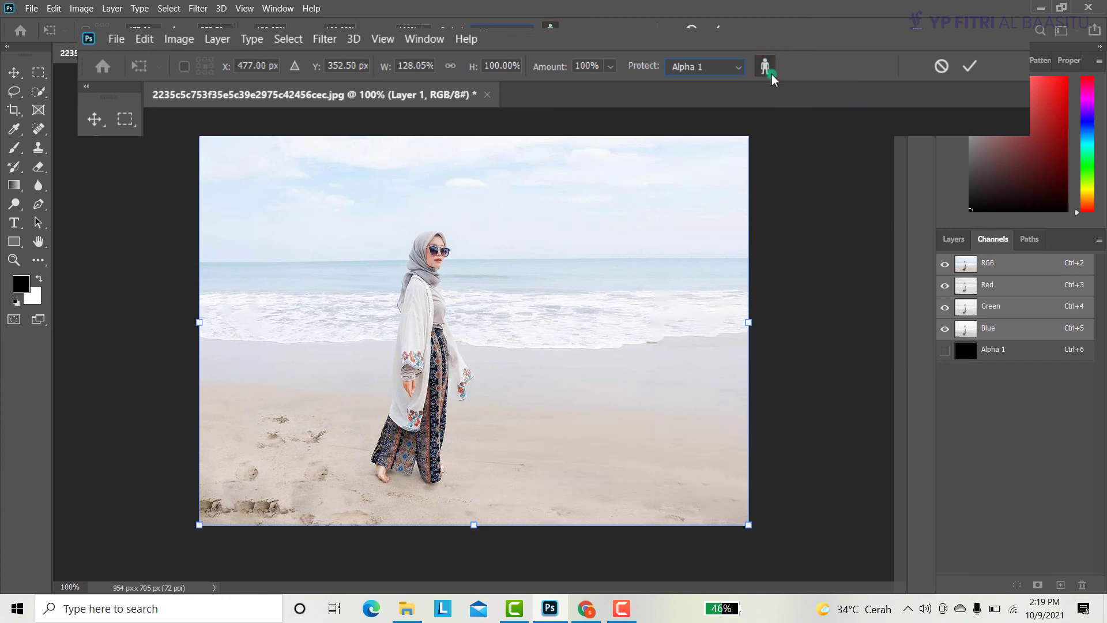
{"action": "left_click", "coordinate": [974, 66]}
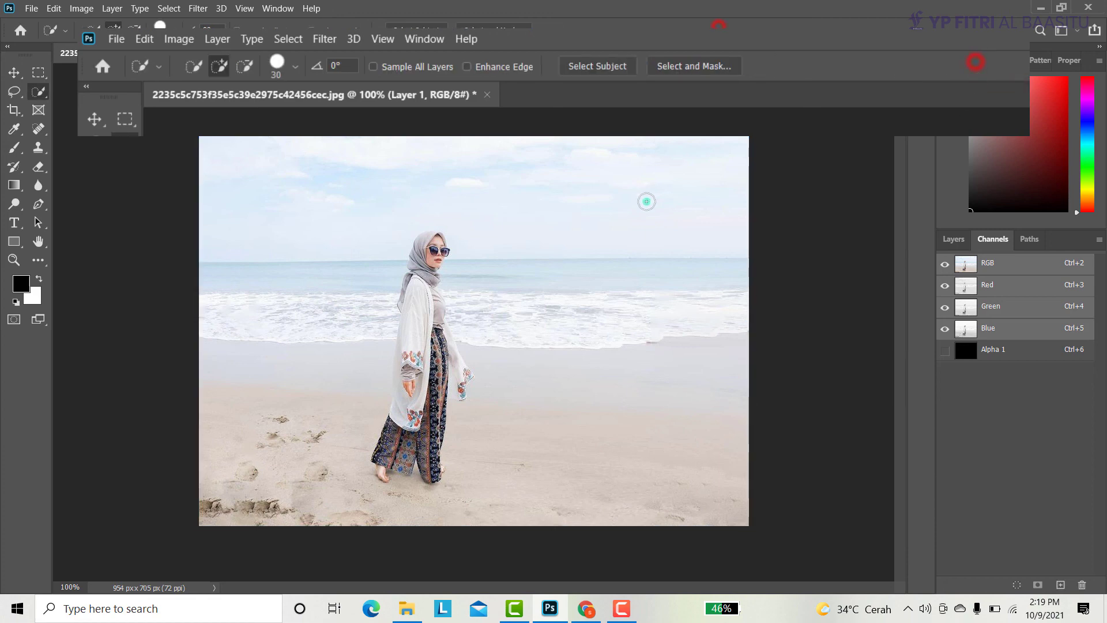